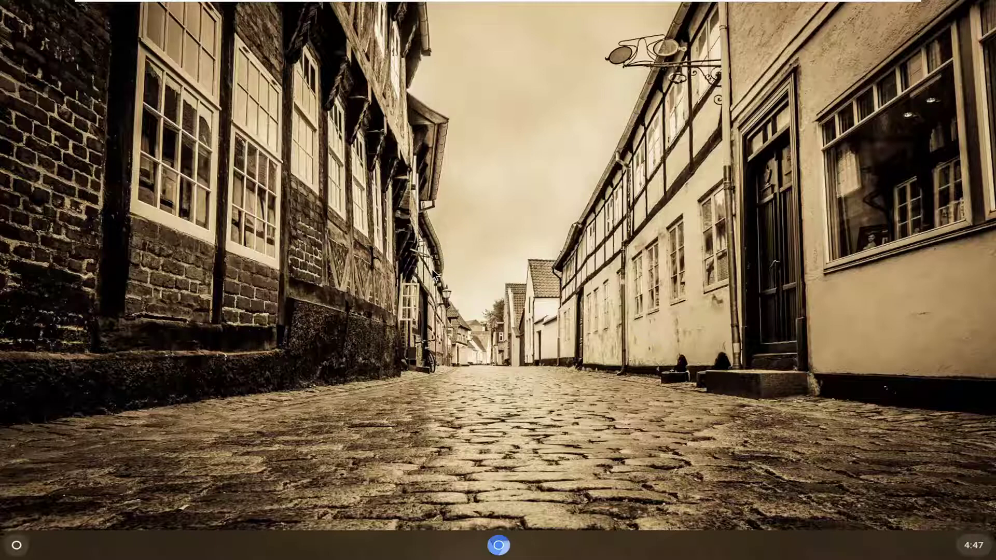
Open Settings from the quick settings panel and jump to the Device section
click(974, 547)
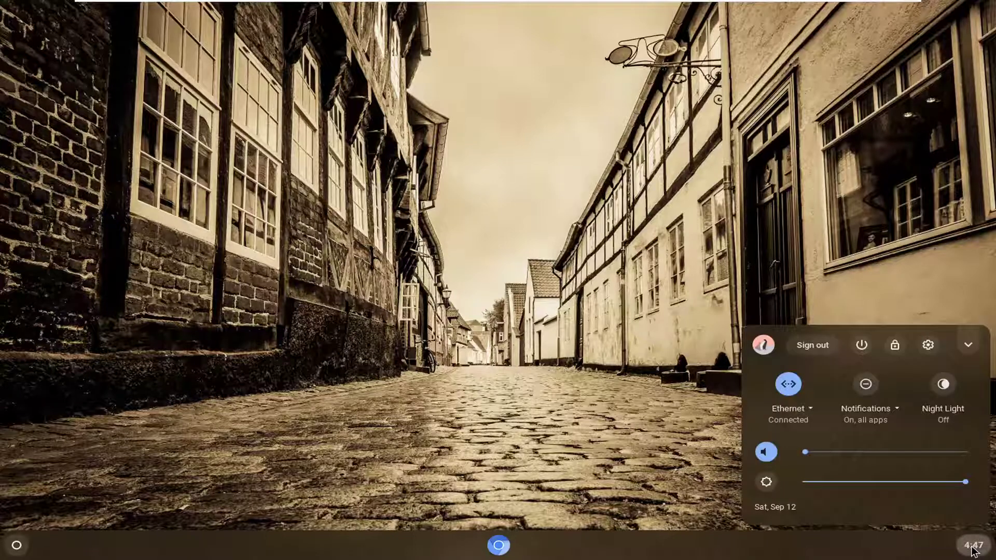
click(928, 346)
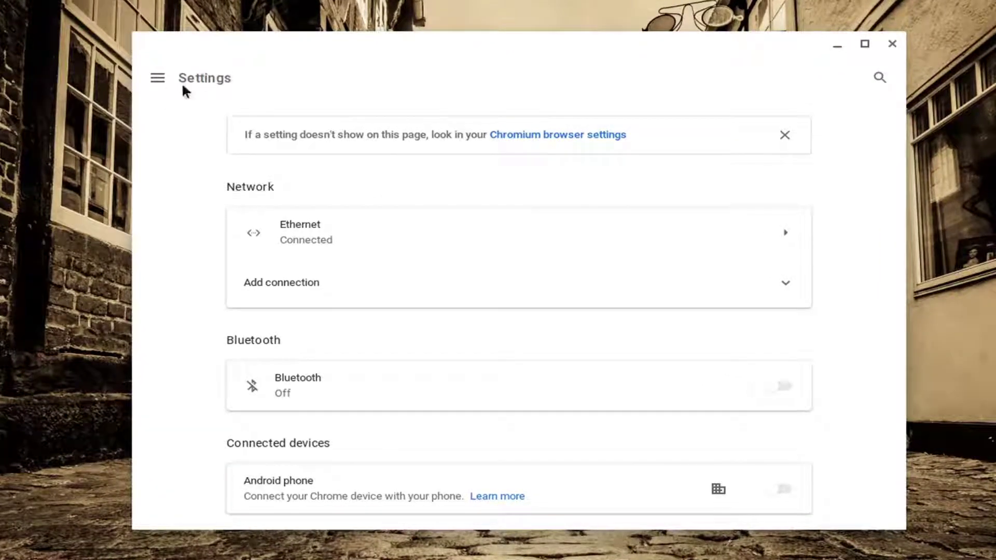
click(158, 79)
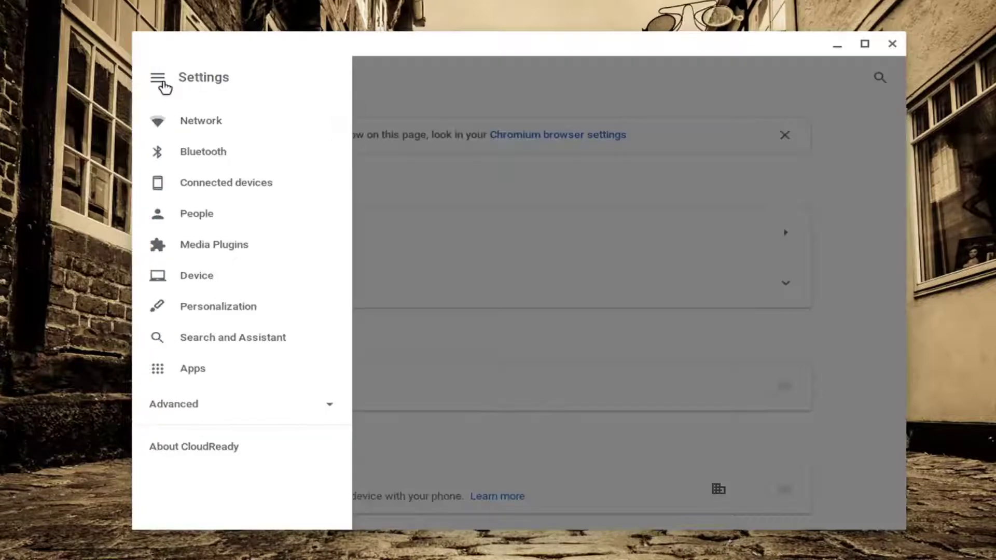
click(200, 282)
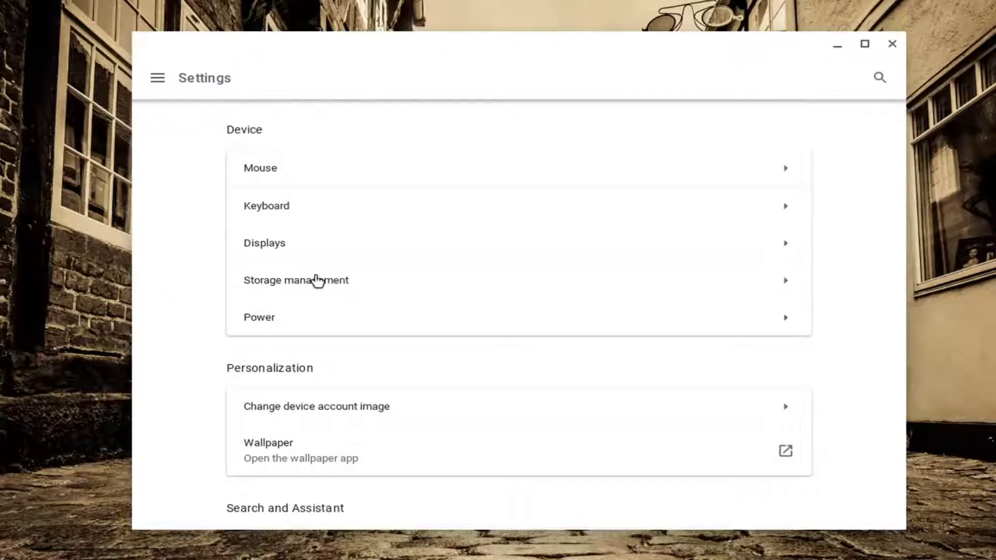
Open Storage management to see 9.5 GB in use and 22.5 GB available
click(358, 282)
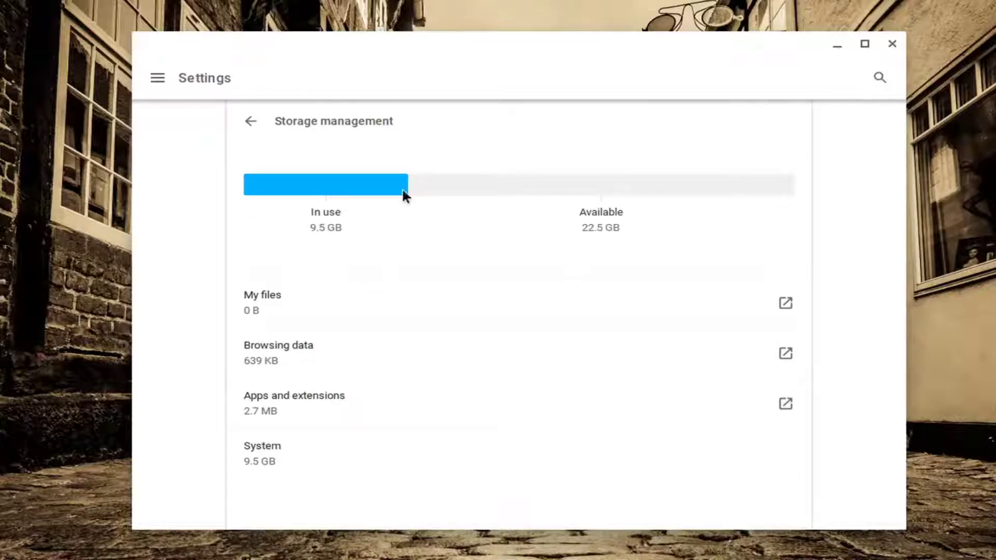